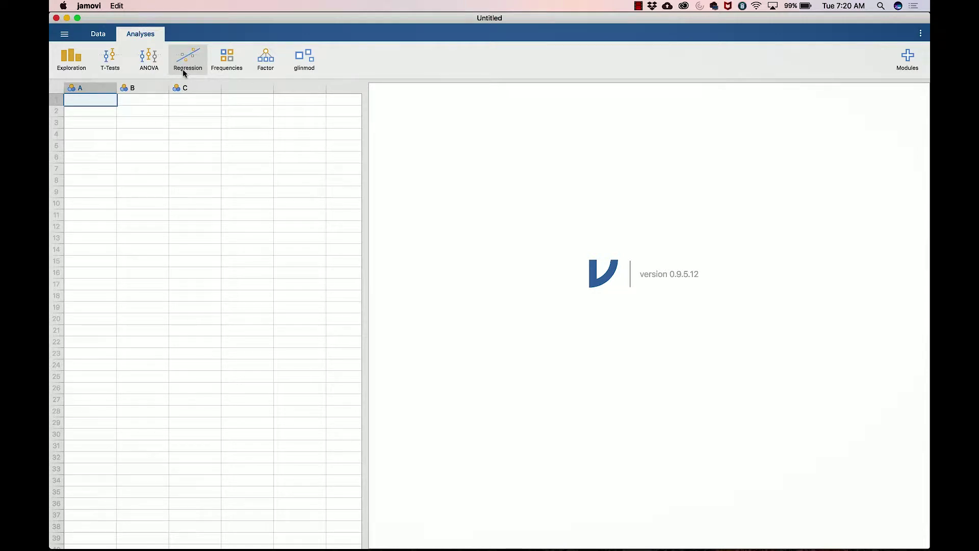
- Open exercise_data.csv from the Recent files list and select the weight.loss column
left_click(65, 36)
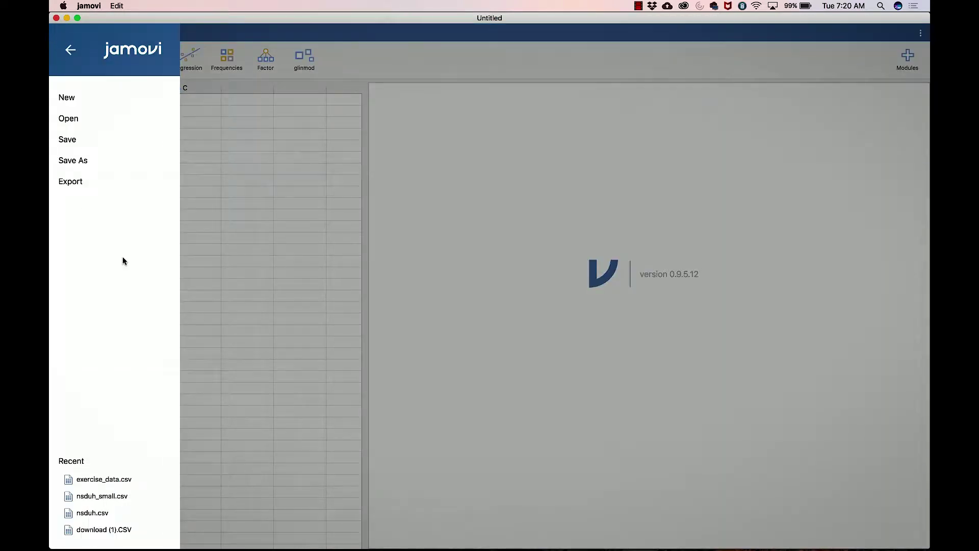
left_click(106, 479)
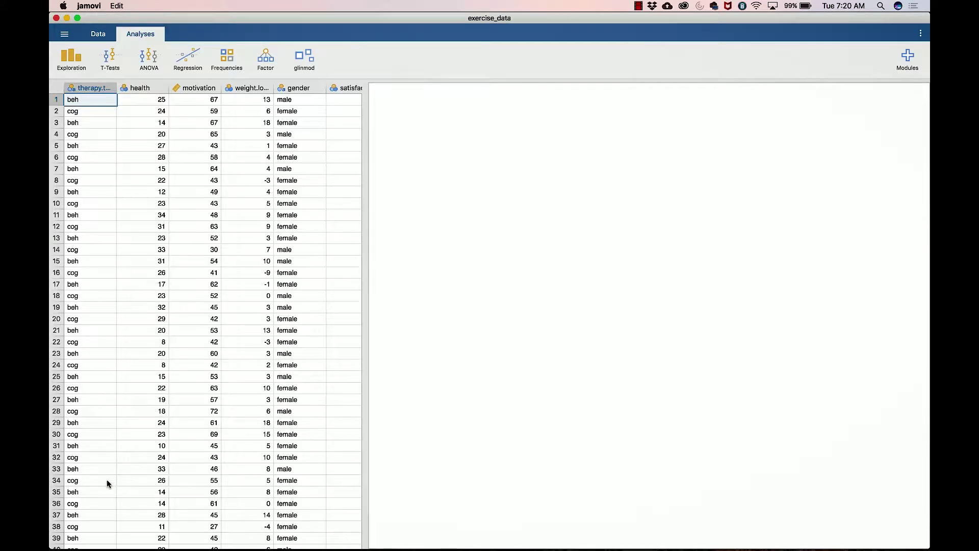
left_click(252, 88)
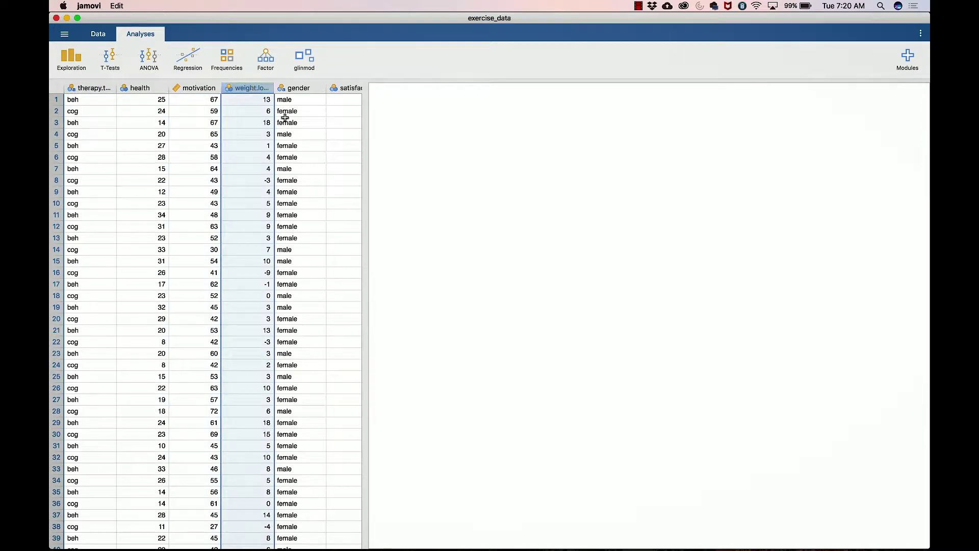
- Change weight.loss's measure type from Nominal to Continuous in the Data Setup
left_click(98, 34)
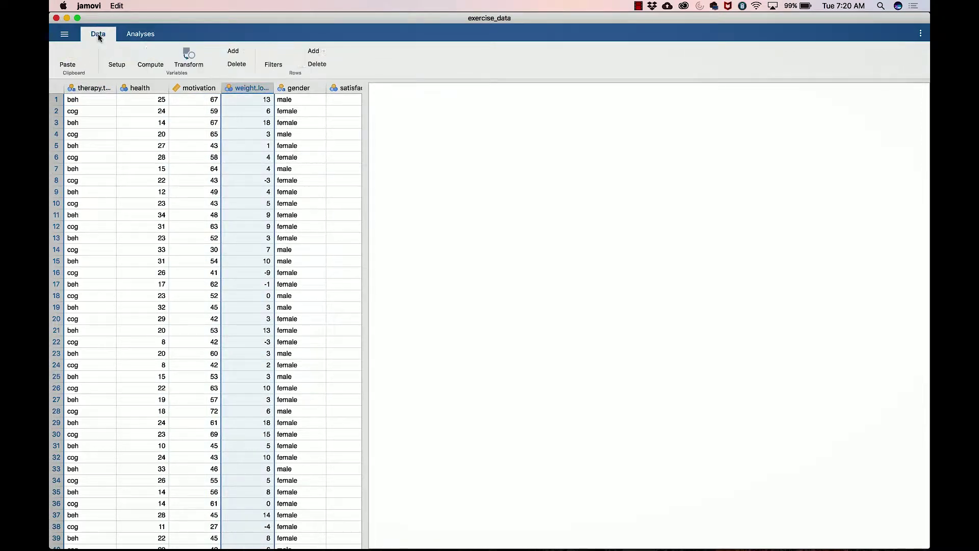
left_click(116, 57)
left_click(364, 136)
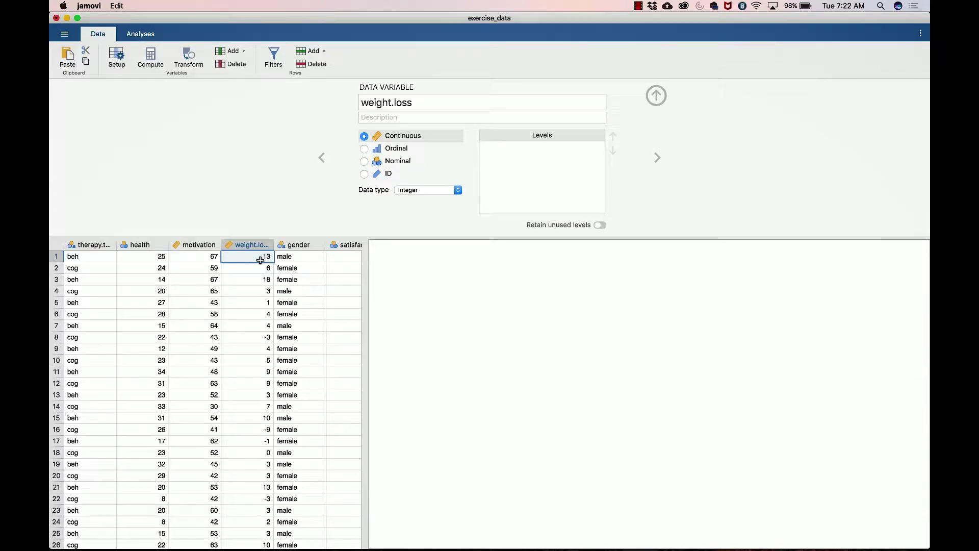
- Create a General Linear Model with weight.loss as outcome and therapy.type as predictor
left_click(141, 36)
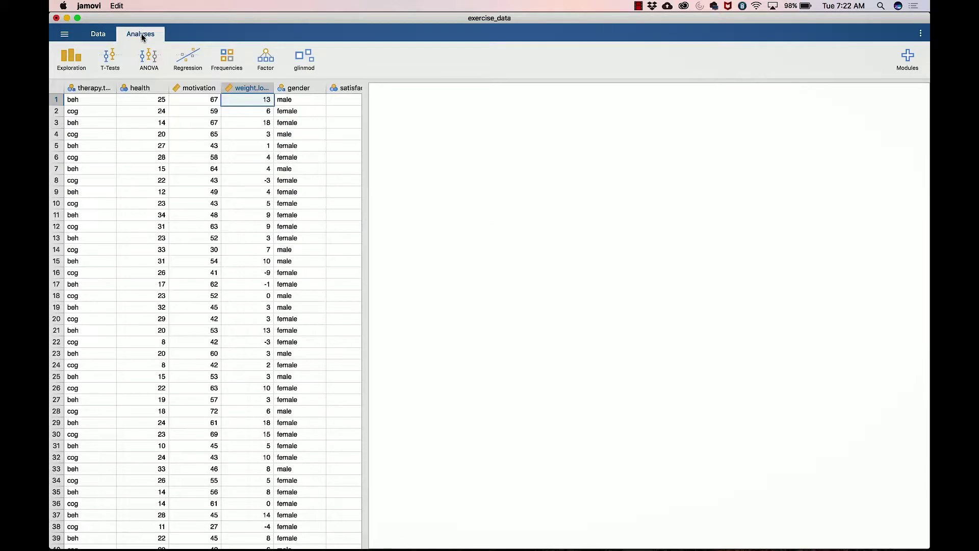
left_click(302, 56)
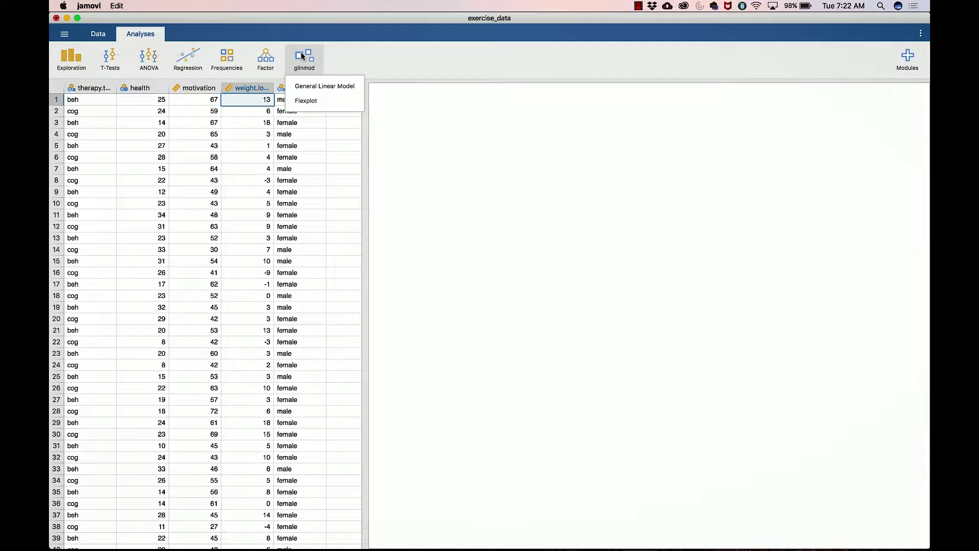
left_click(314, 87)
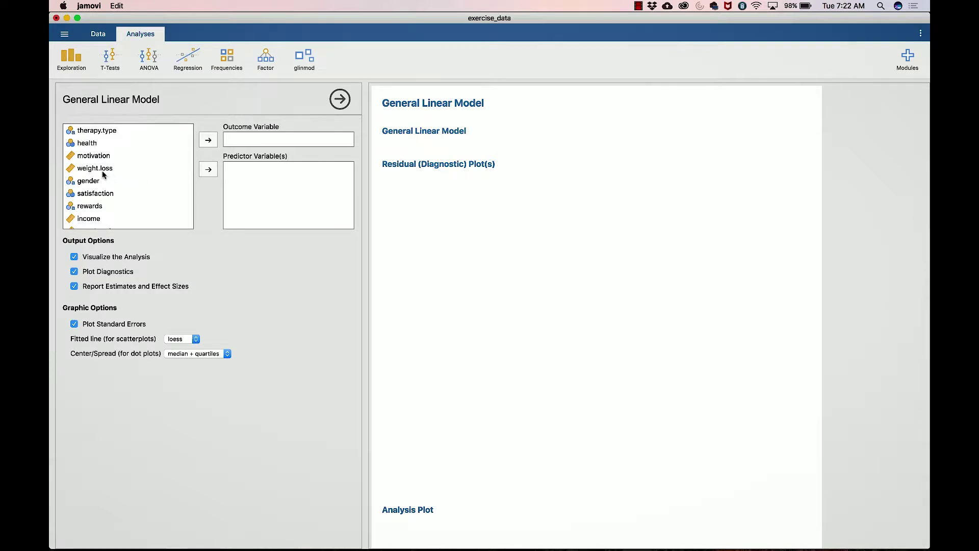
left_click(100, 170)
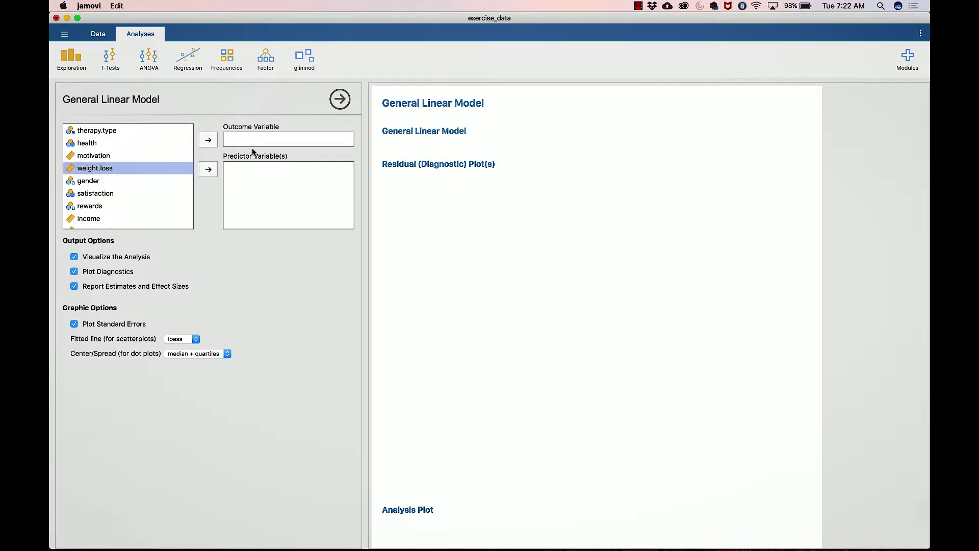
left_click(209, 139)
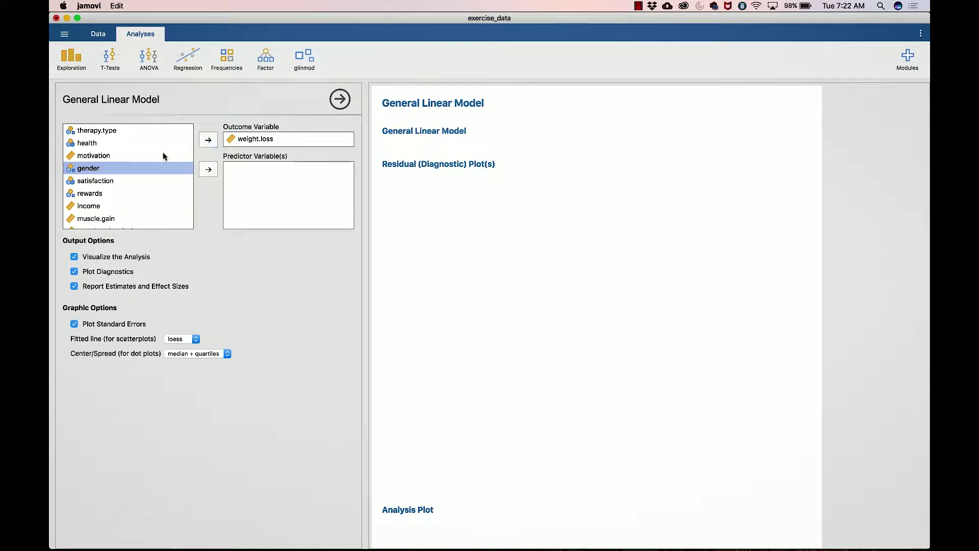
left_click(106, 132)
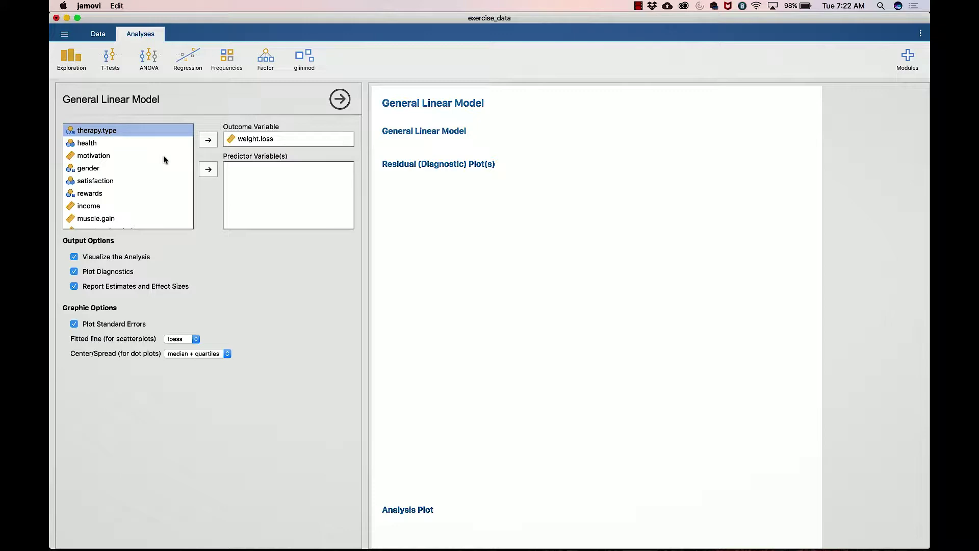
left_click(208, 170)
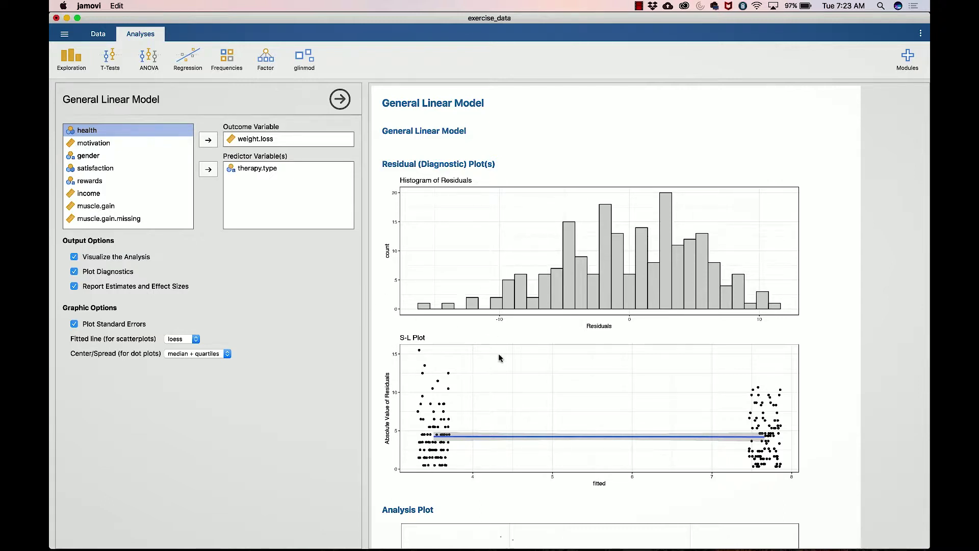
- Scroll to the therapy.type Analysis Plot and estimated means (beh 7.66, cog 3.51)
scroll(498, 356, "down", 5)
scroll(499, 357, "down", 1)
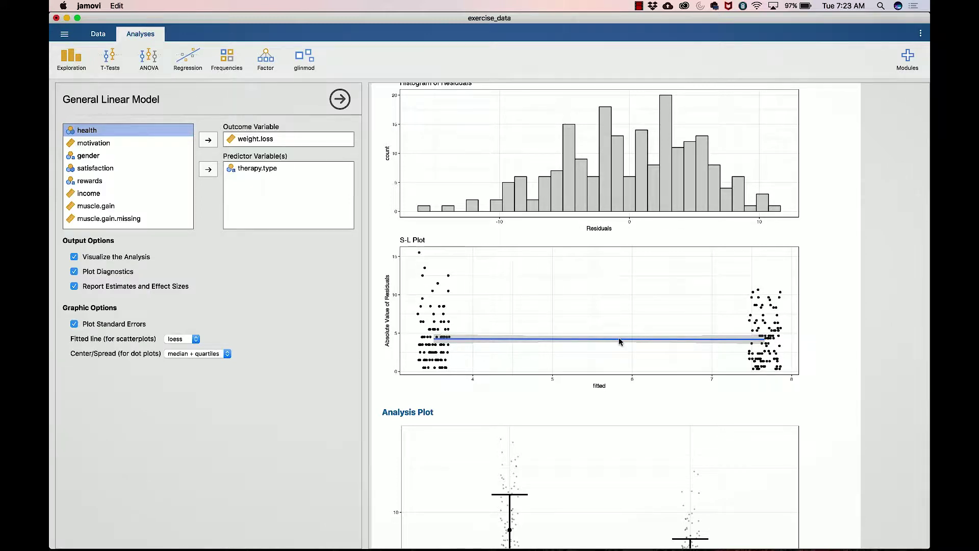
scroll(619, 338, "down", 6)
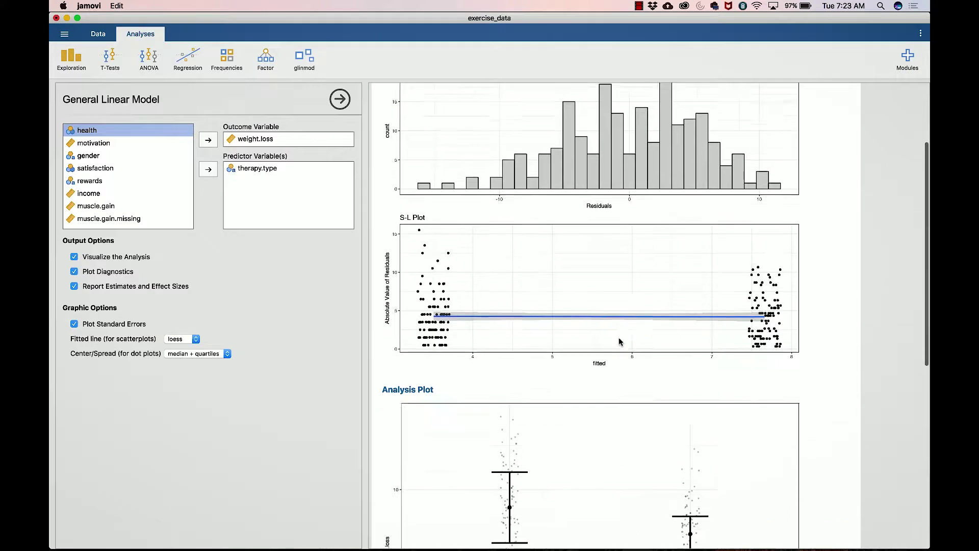
scroll(619, 341, "down", 1)
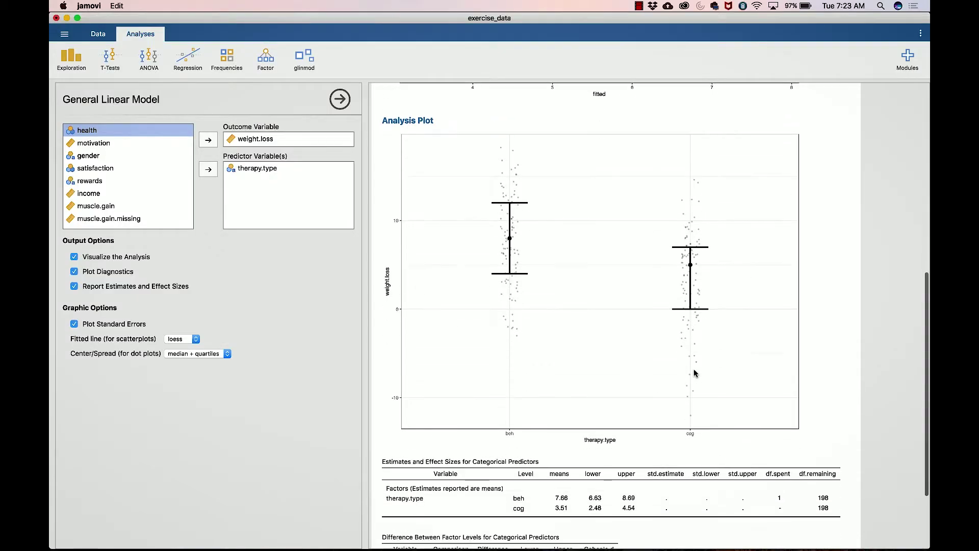
- Scroll to the Difference Between Factor Levels table showing the cog–beh difference of −4.15
scroll(586, 408, "up", 1)
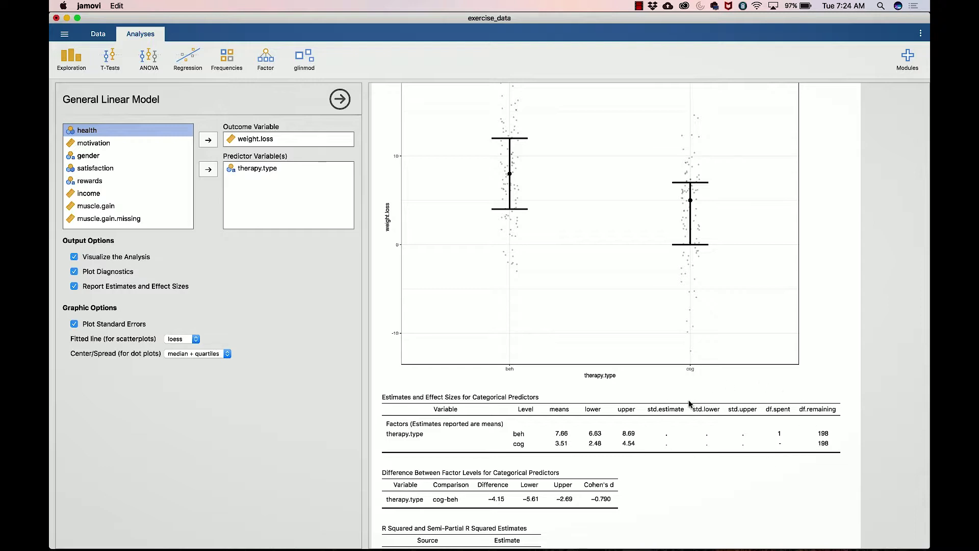
- Scroll to the R Squared table (0.138) and select therapy.type among the predictors
scroll(689, 404, "down", 3)
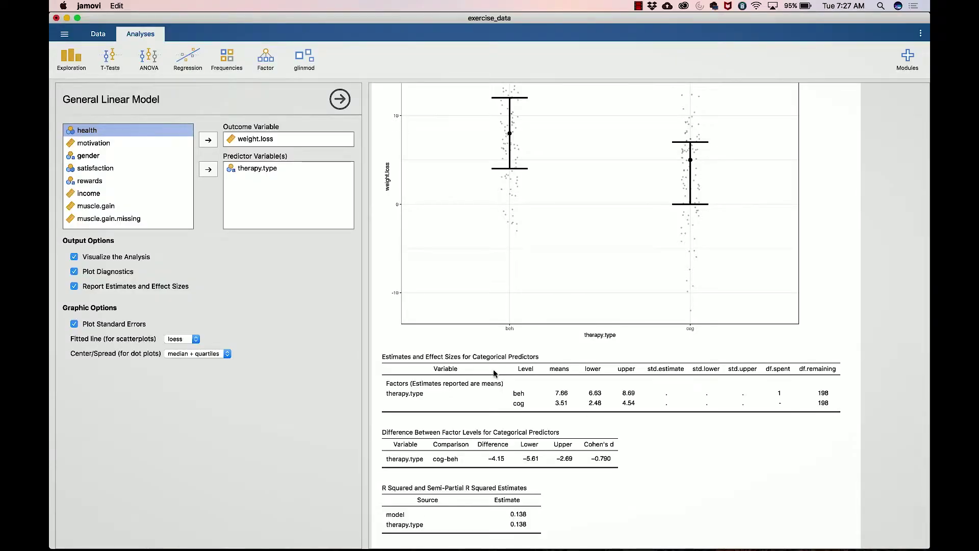
left_click(260, 170)
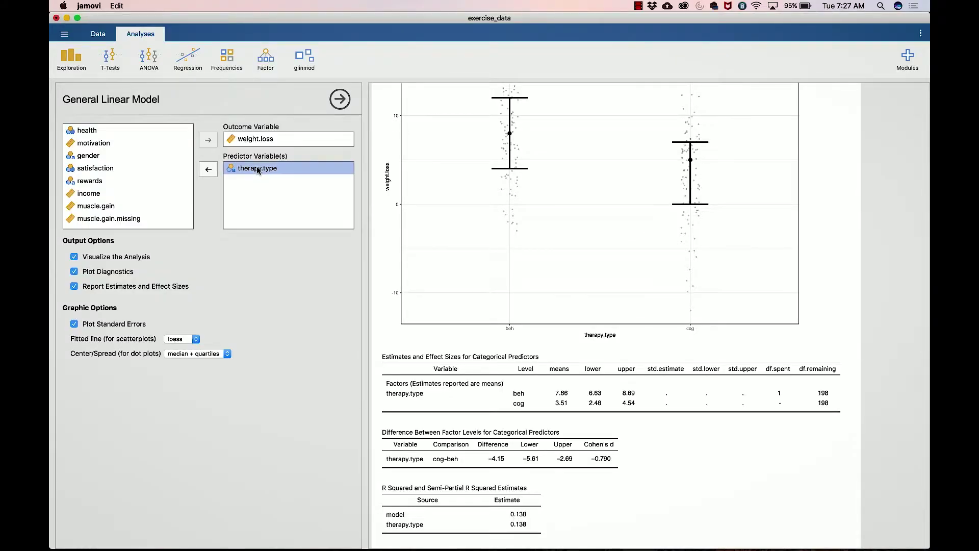
- Replace therapy.type with motivation as the predictor of weight.loss
left_click(208, 170)
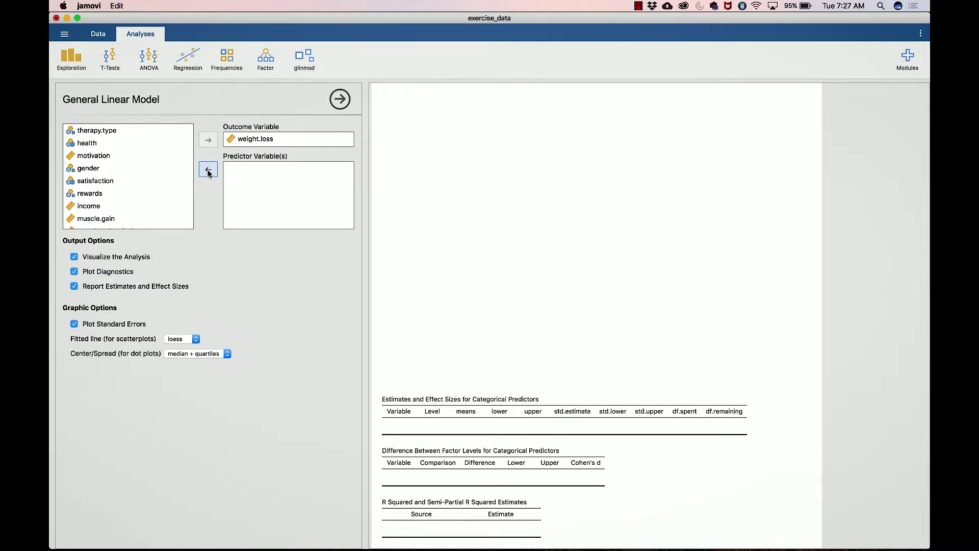
left_click(98, 156)
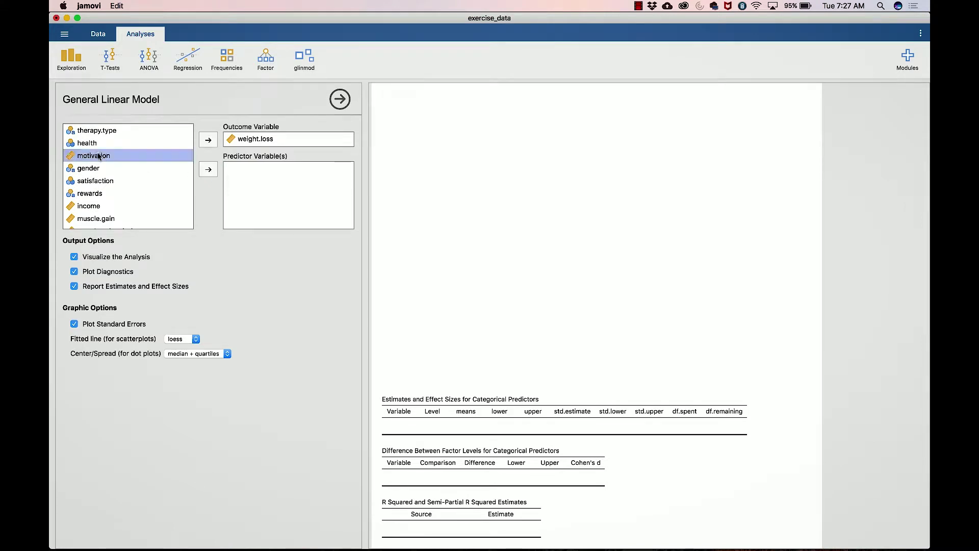
left_click(210, 168)
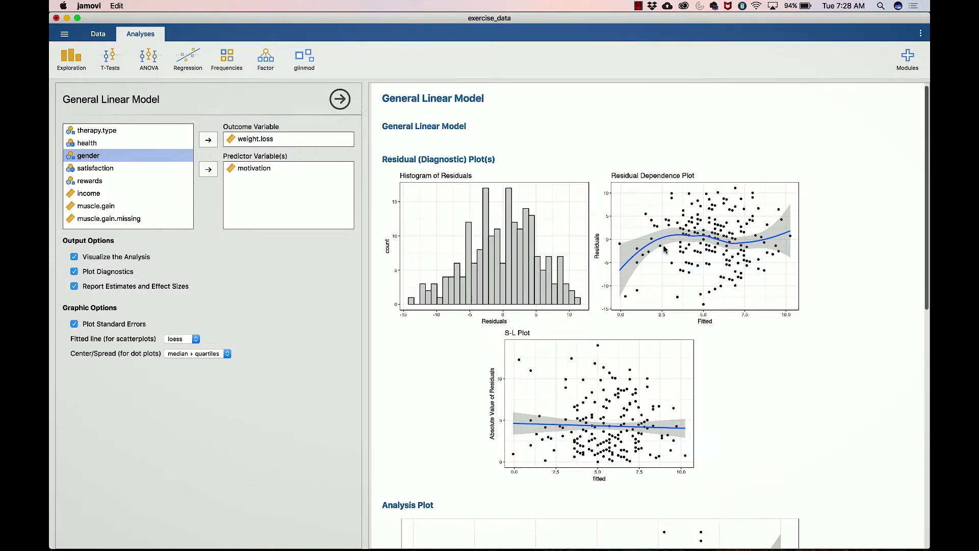
scroll(664, 249, "down", 3)
- Scroll past the S-L Plot to the weight.loss vs motivation Analysis Plot with its loess curve
scroll(664, 249, "down", 1)
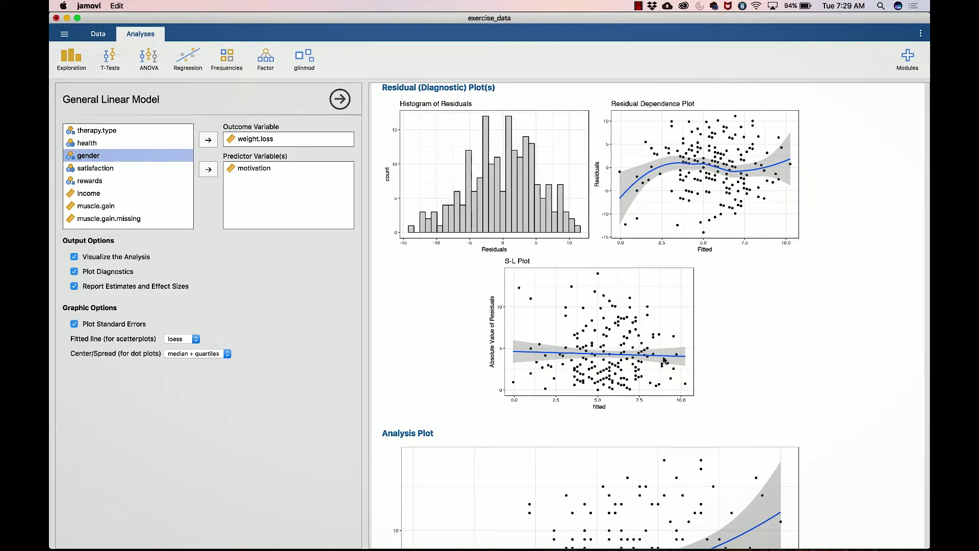
scroll(664, 360, "down", 2)
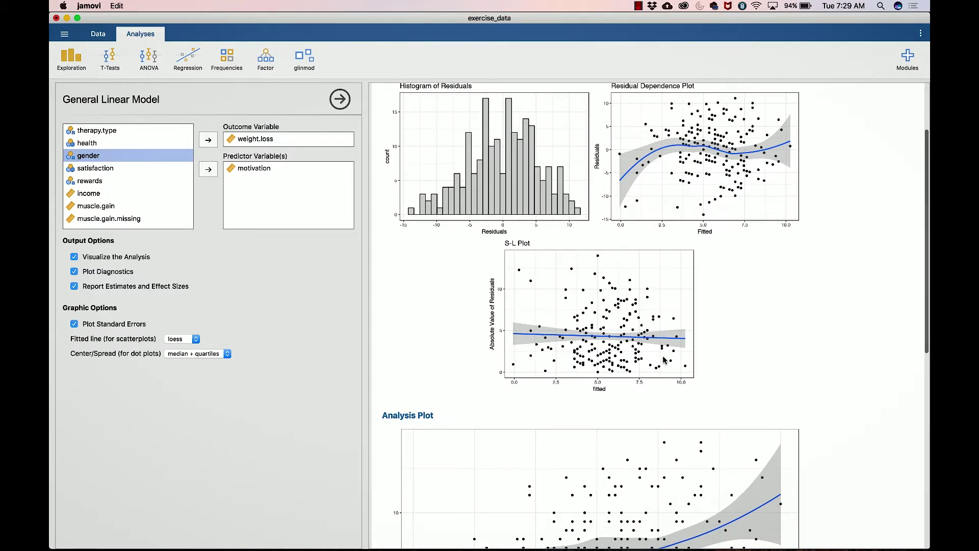
scroll(663, 360, "down", 10)
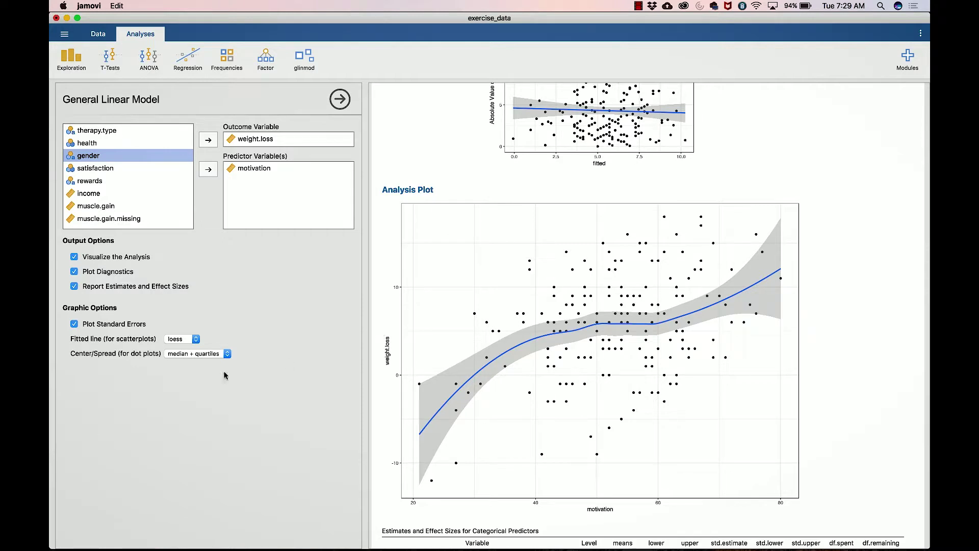
- Switch the scatterplot fitted line from loess to lm for a straight regression line
left_click(192, 339)
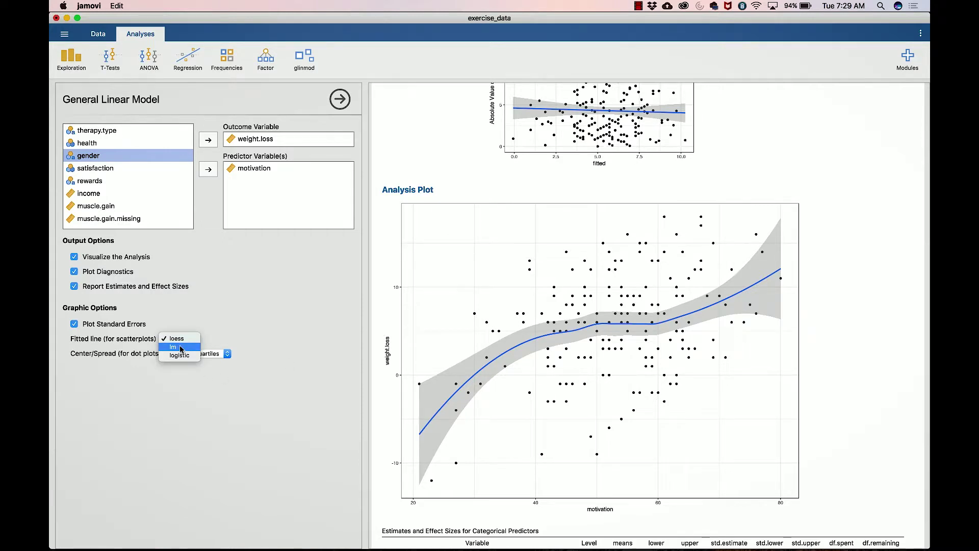
left_click(182, 347)
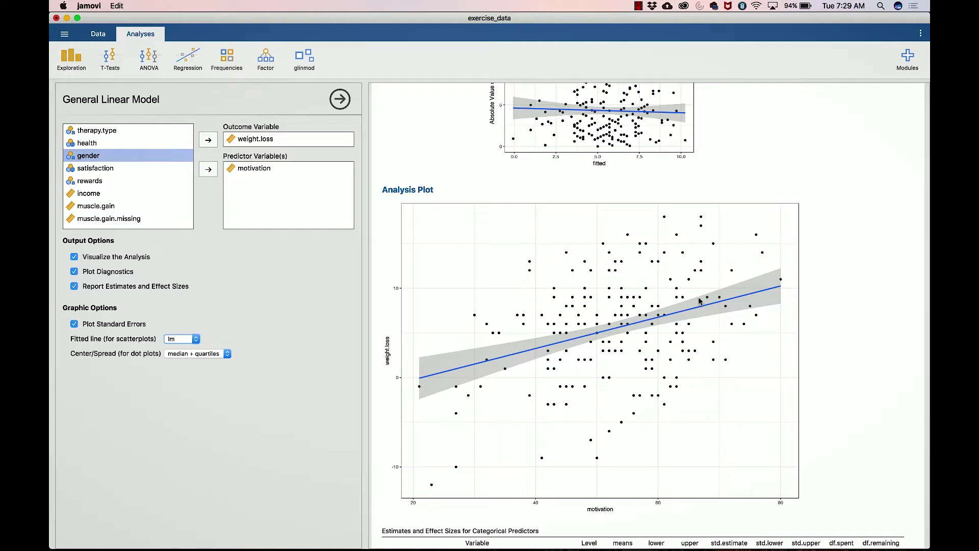
scroll(698, 301, "down", 4)
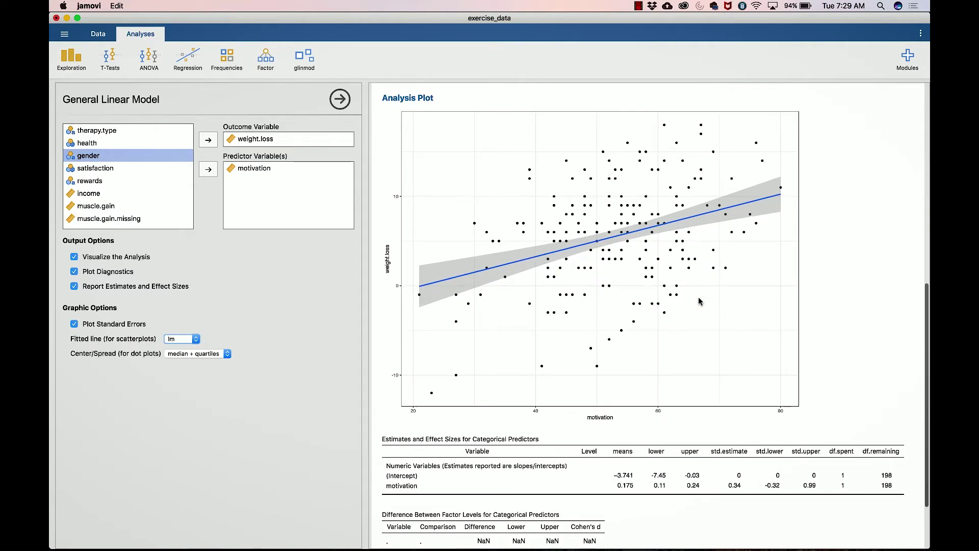
- Scroll to the motivation slope 0.175 and R squared 0.113 tables, selecting motivation among predictors
scroll(698, 301, "down", 4)
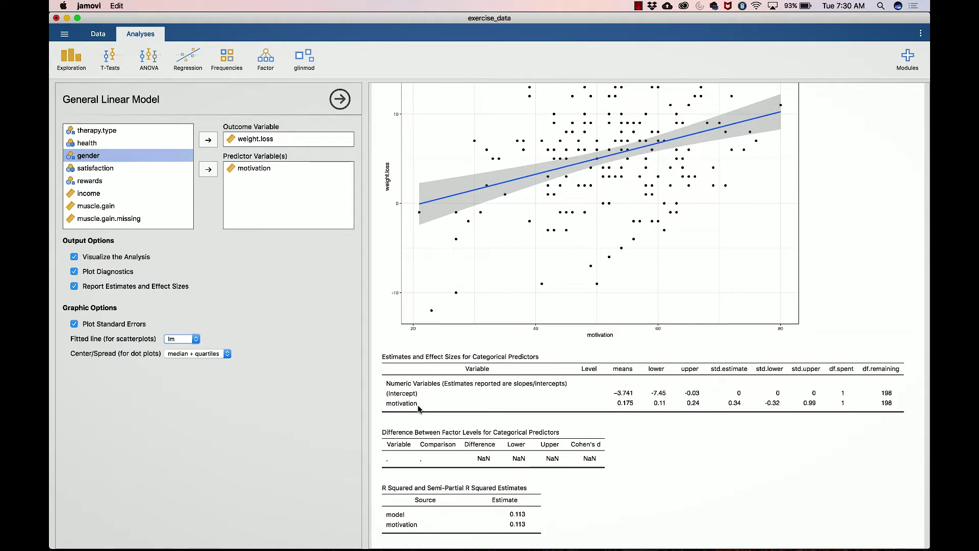
left_click(266, 169)
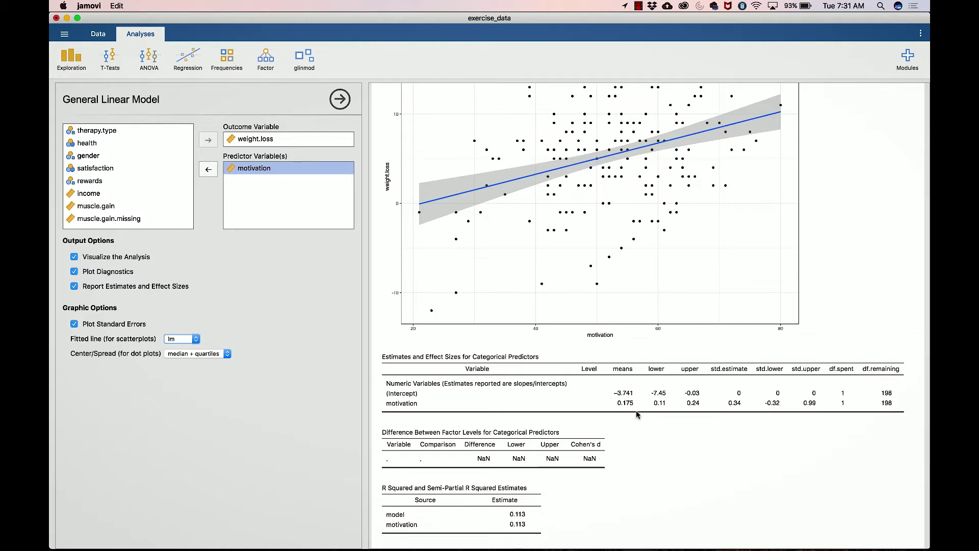
scroll(635, 410, "up", 2)
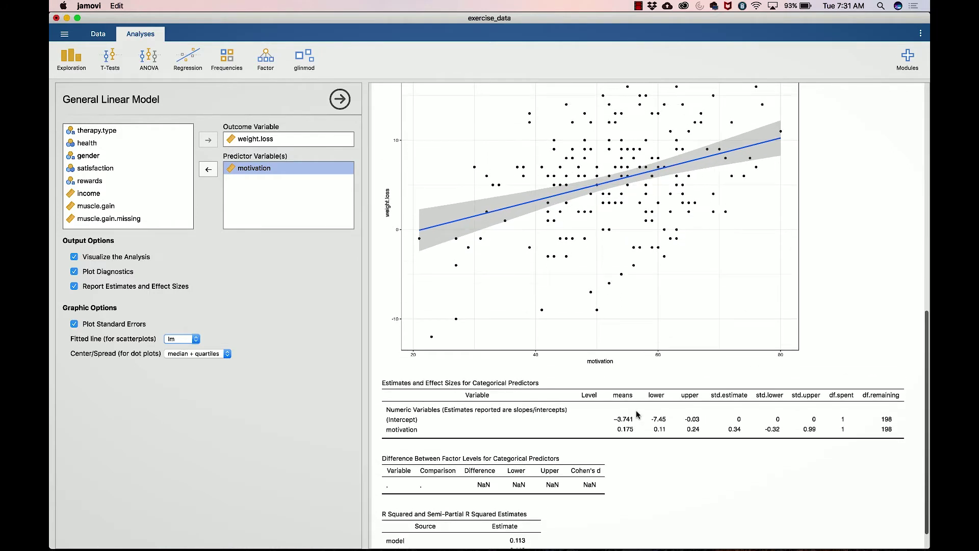
scroll(635, 409, "down", 1)
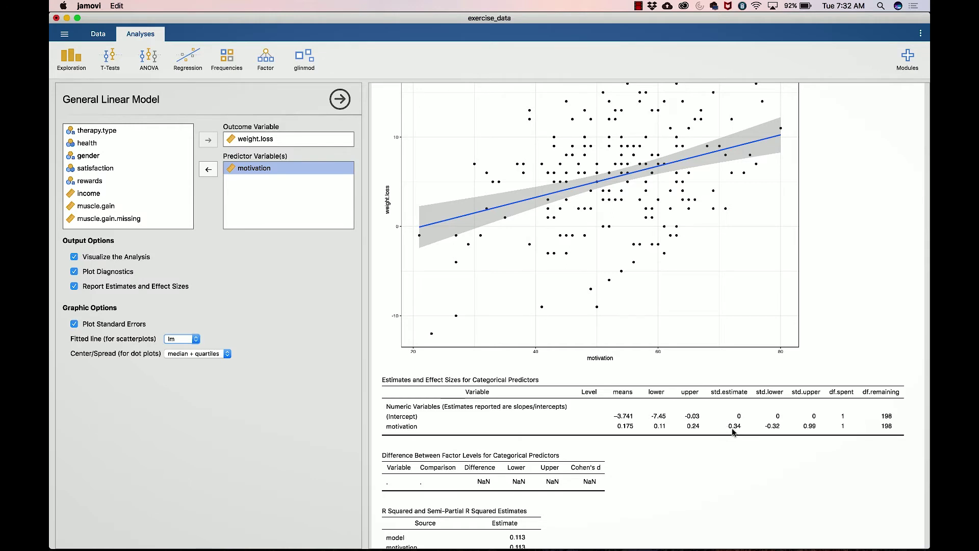
scroll(732, 431, "down", 1)
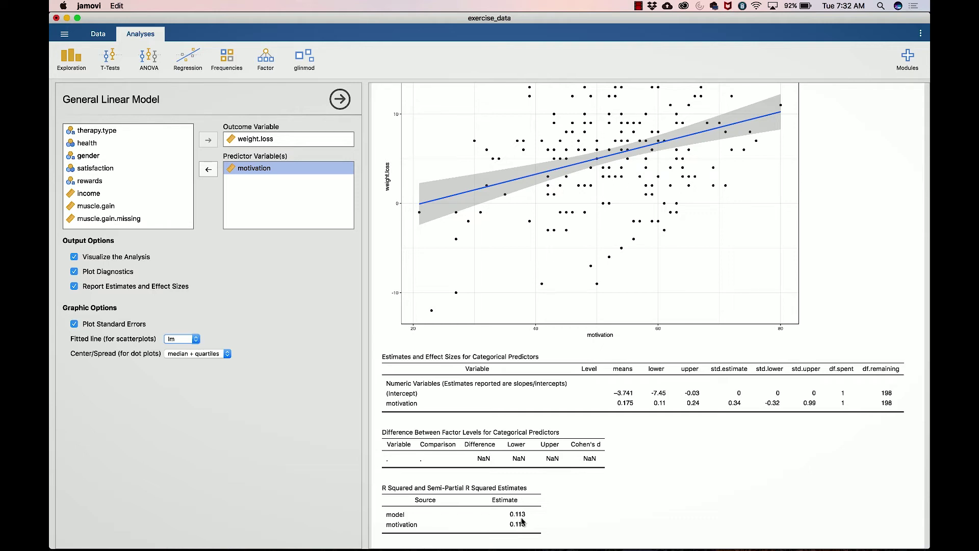
key("super+space")
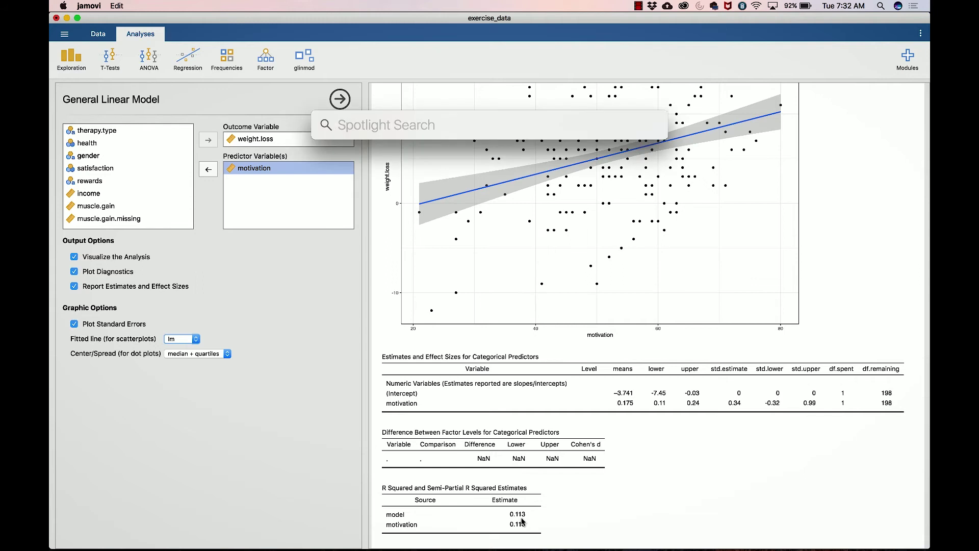
- Enter sqrt(.113) in Spotlight to get the square root of R-squared, 0.3361547263
type("sqr")
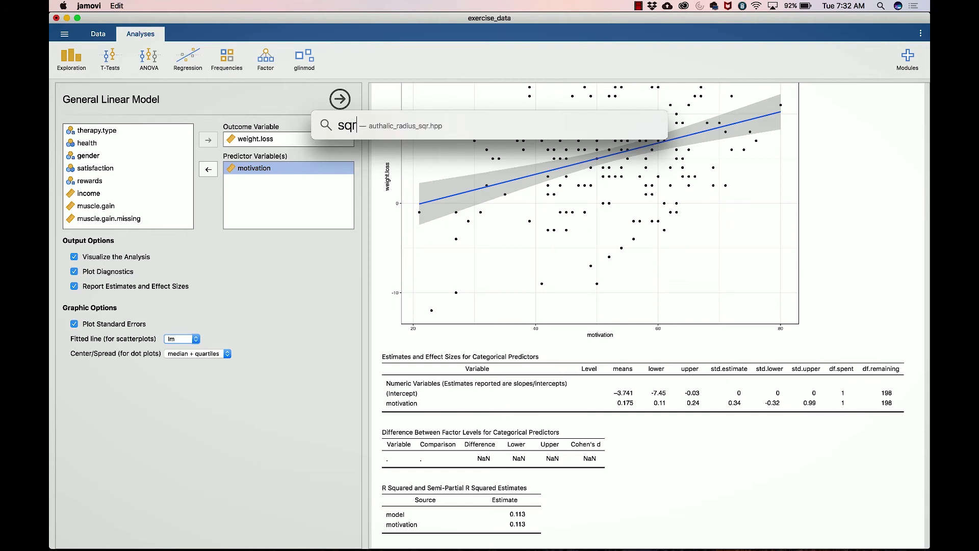
type("t(.")
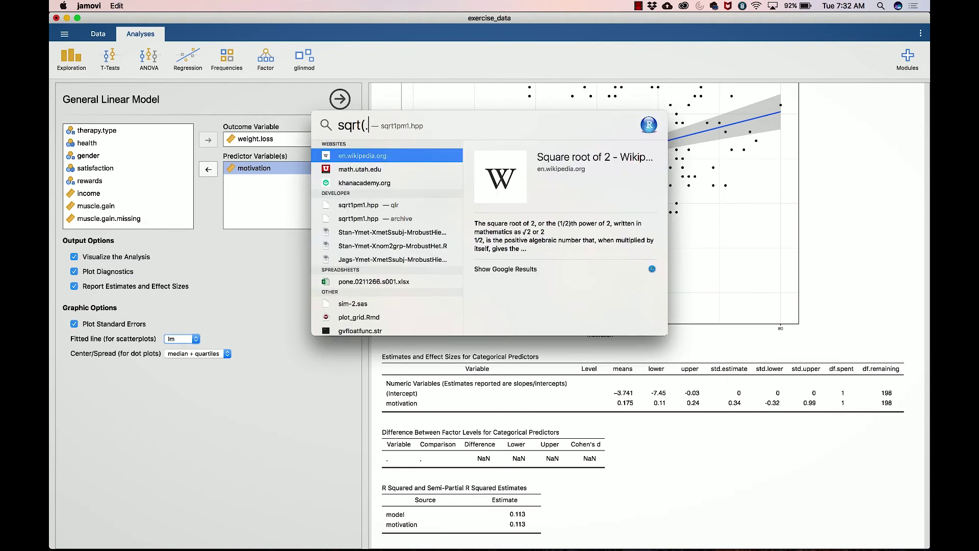
type("113)")
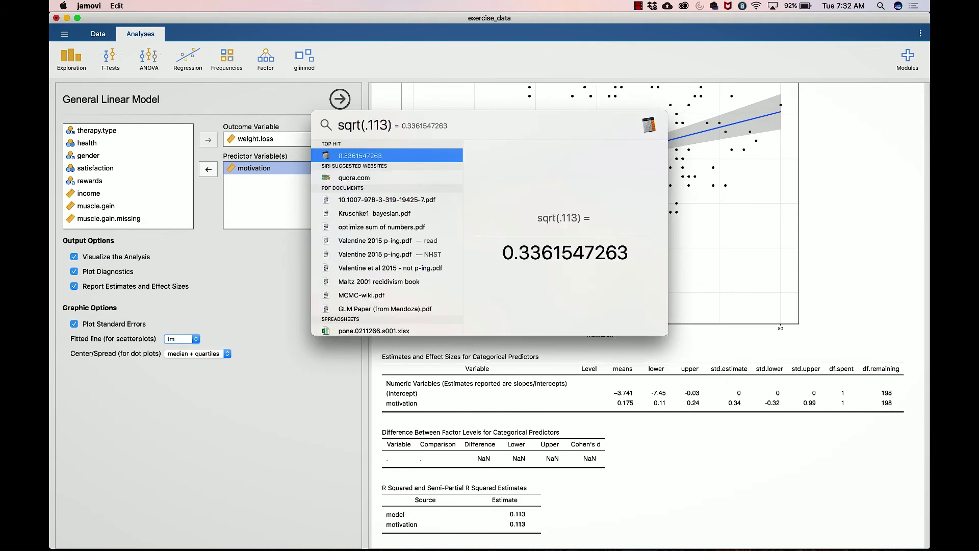